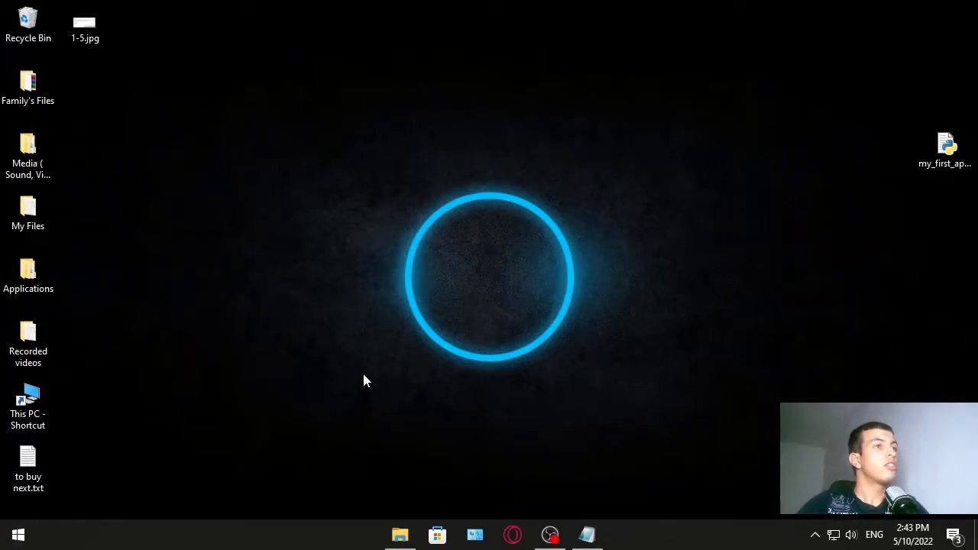
Step: Find Microsoft Store through the Windows search and open it
left_click(18, 535)
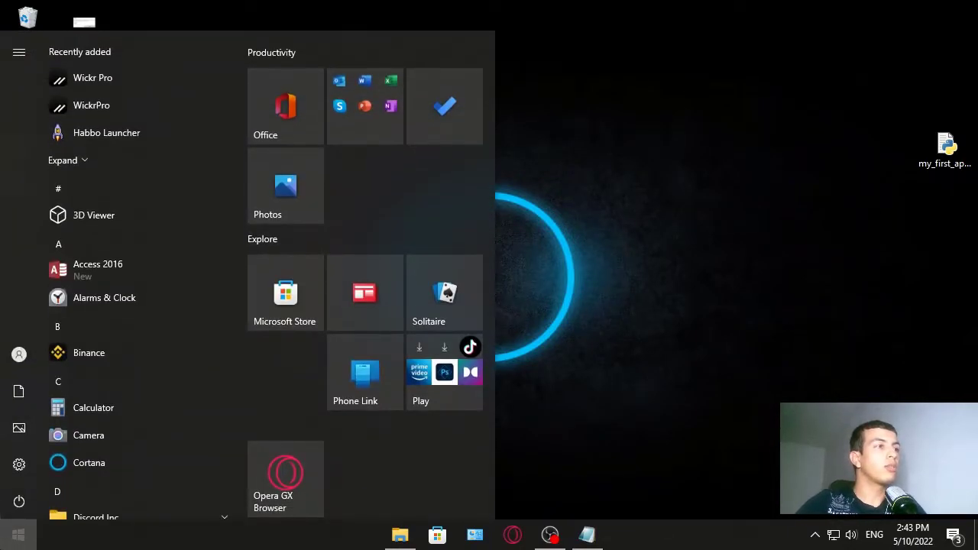
key("super")
key("super+s")
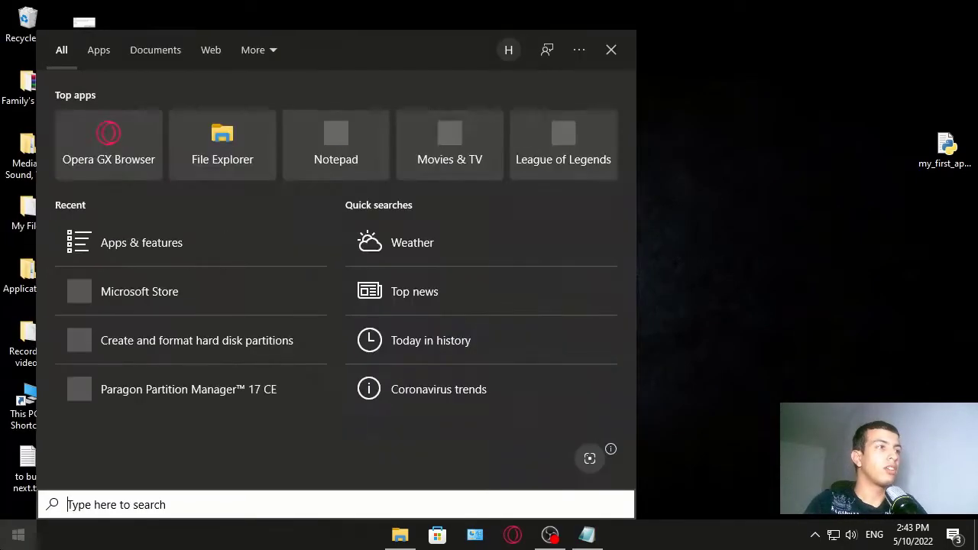
type("micro")
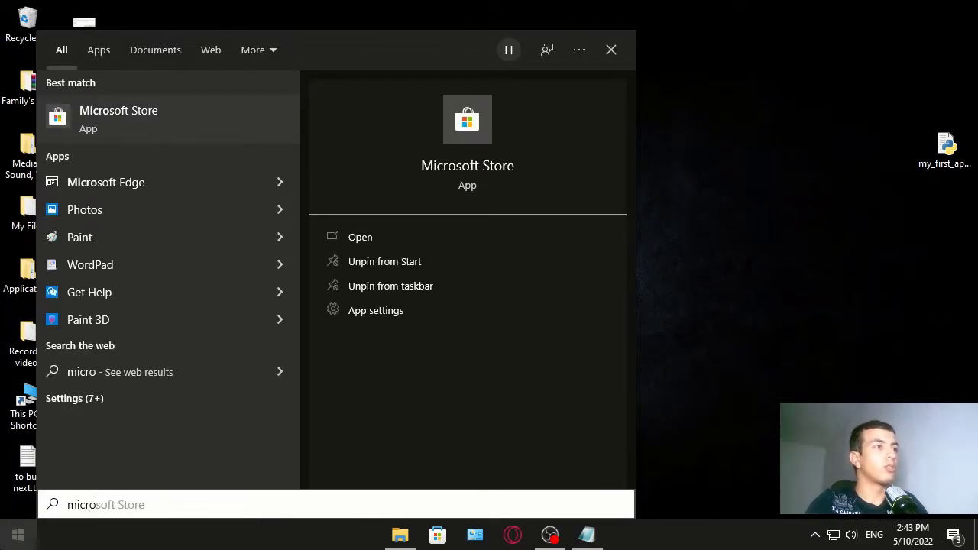
left_click(169, 114)
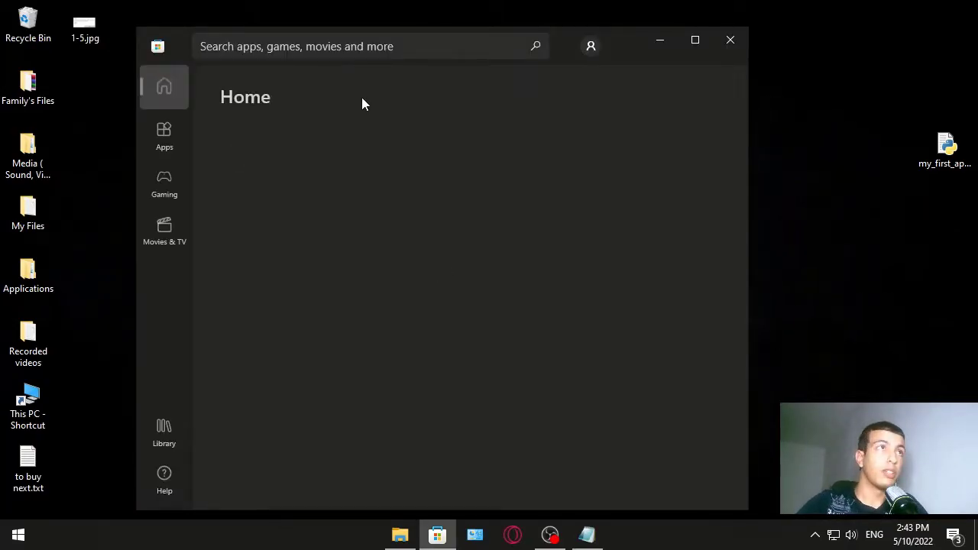
Step: Search the store for "av1 video" and install the AV1 Video Extension from Microsoft Corporation
left_click(353, 46)
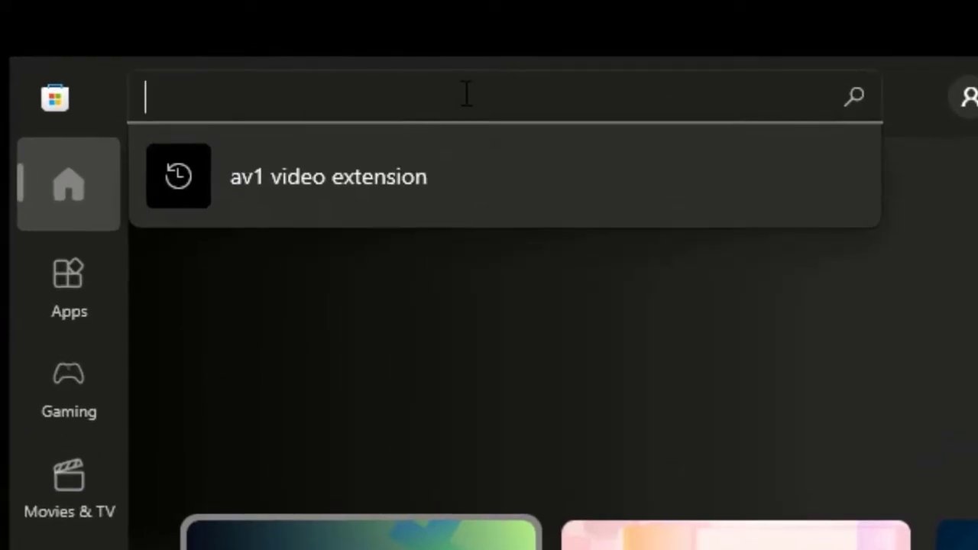
type("av1")
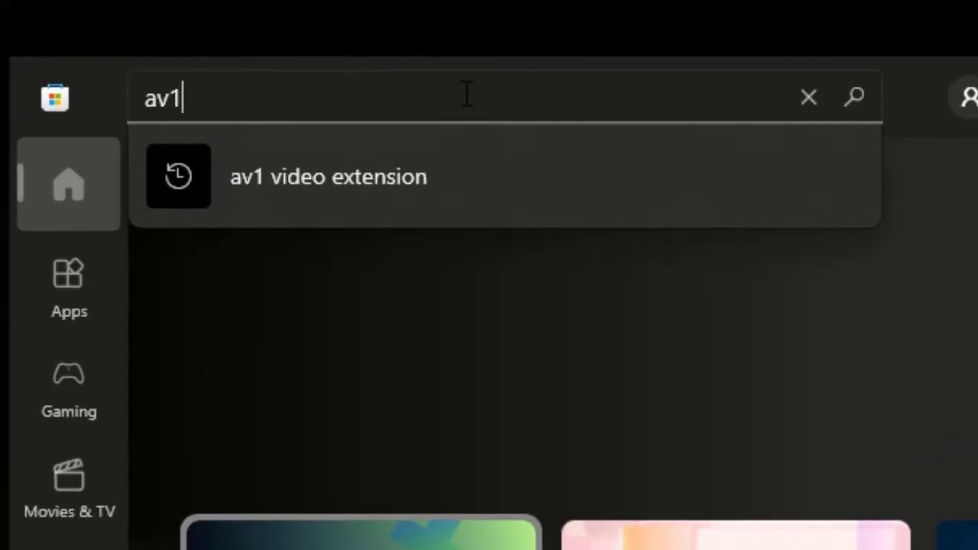
type(" video")
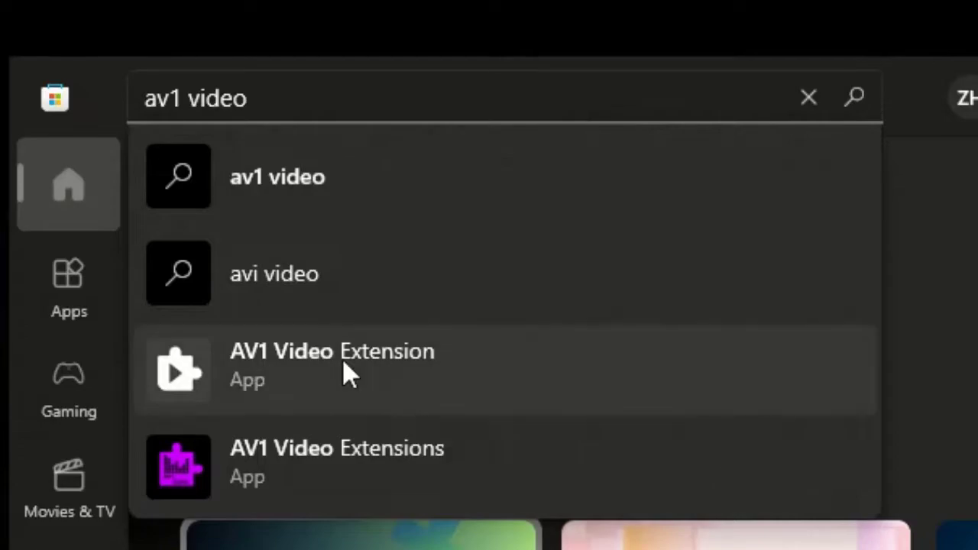
left_click(341, 368)
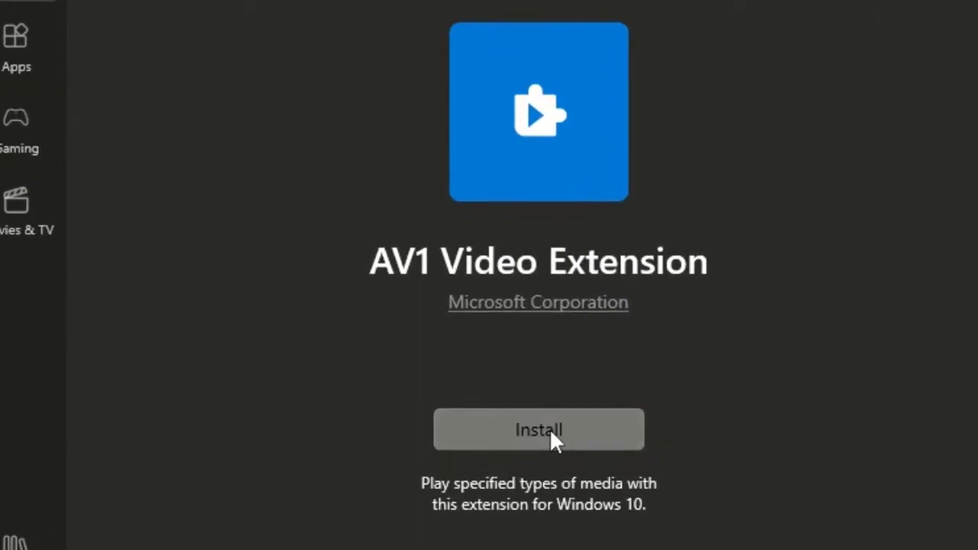
left_click(545, 434)
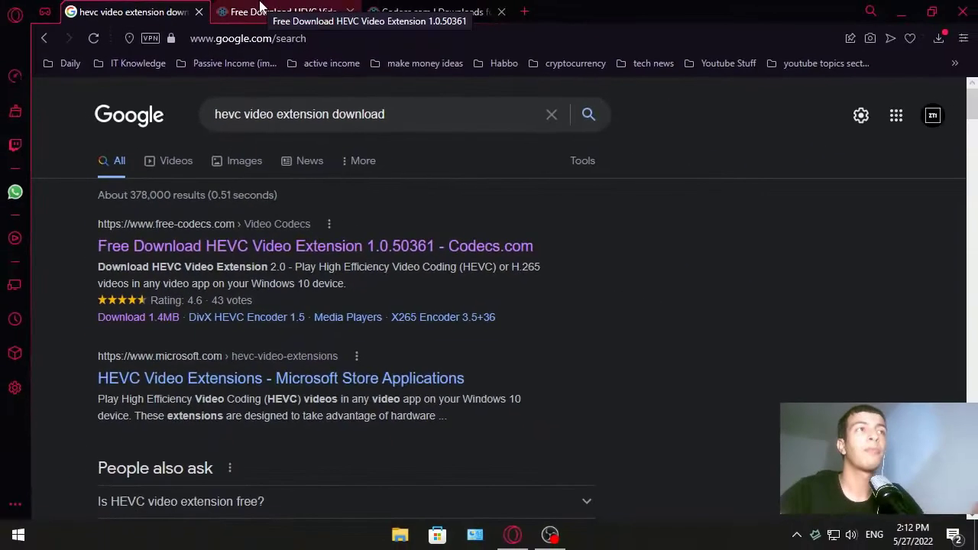
Step: Examine the HEVC Video Extension 2.0.51121 entries on the codecs.com download page, comparing the X64 version with the one without that label
left_click(275, 11)
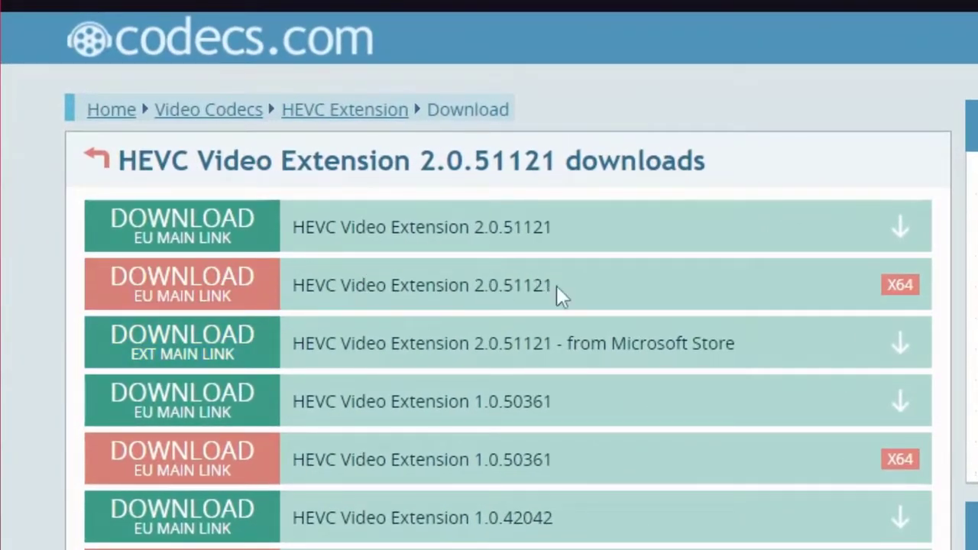
left_click_drag(553, 285, 349, 291)
left_click(355, 289)
left_click_drag(554, 285, 321, 284)
left_click(777, 296)
left_click_drag(470, 285, 558, 288)
left_click(528, 286)
double_click(910, 286)
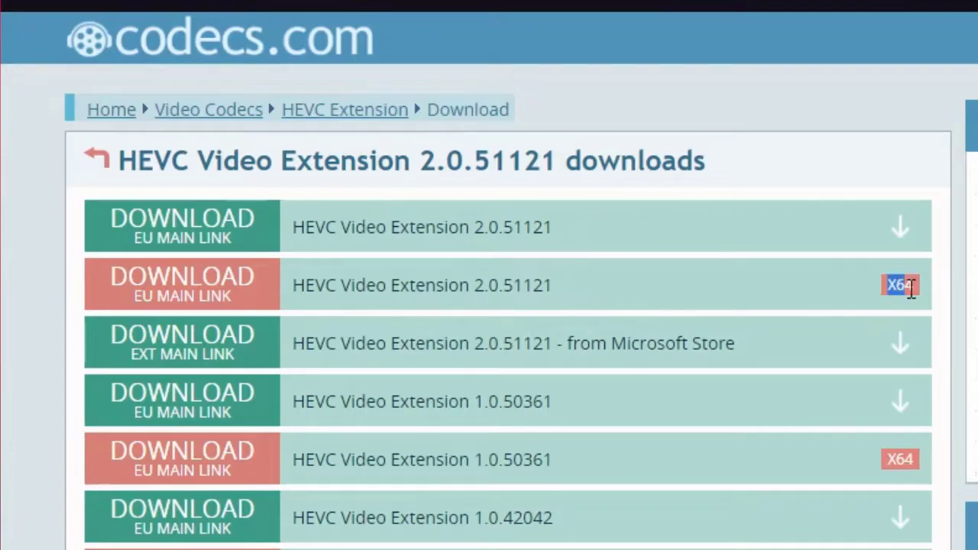
left_click(913, 288)
left_click_drag(572, 229, 441, 220)
left_click(489, 221)
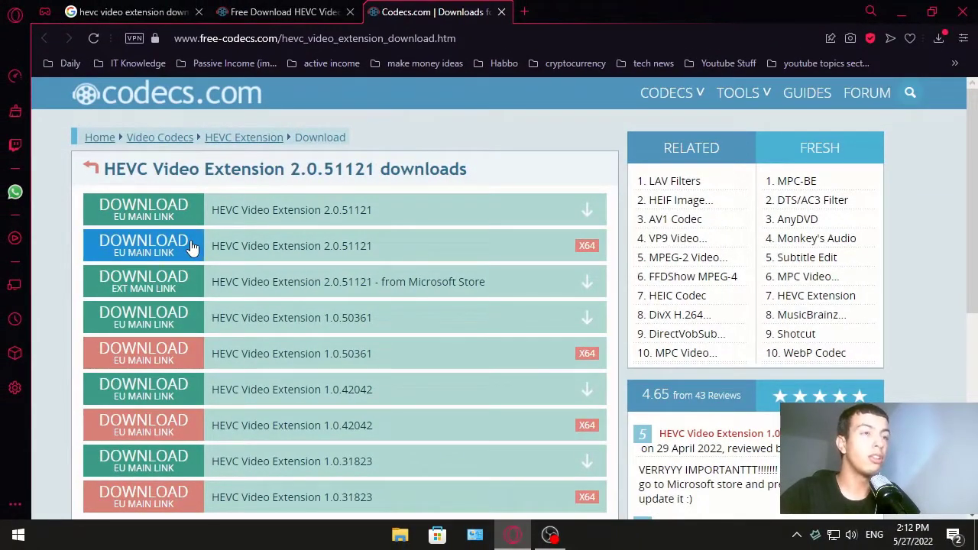
Step: Install the downloaded HEVC Video Extension 2.0.51121.0 x64 package from the Downloads folder in File Explorer
left_click(400, 535)
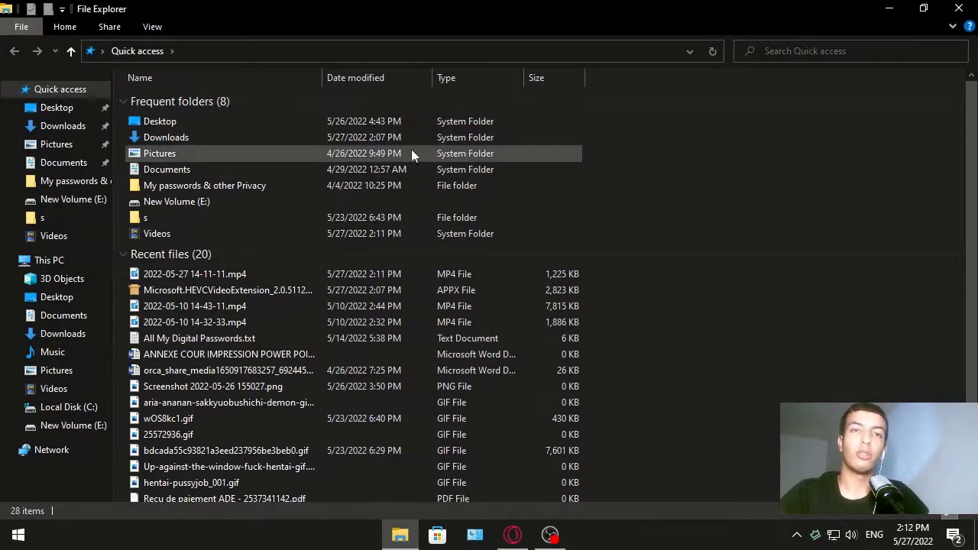
left_click(63, 132)
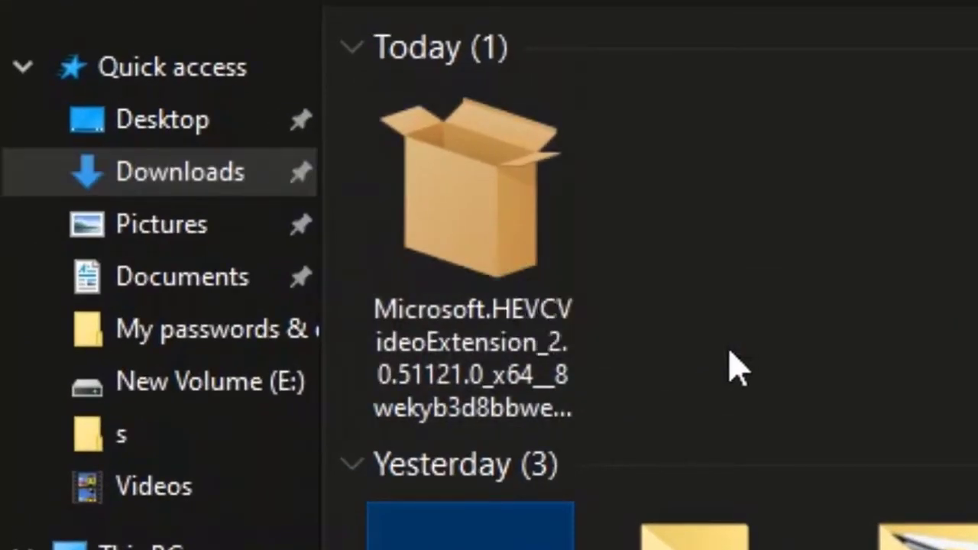
left_click_drag(732, 345, 470, 216)
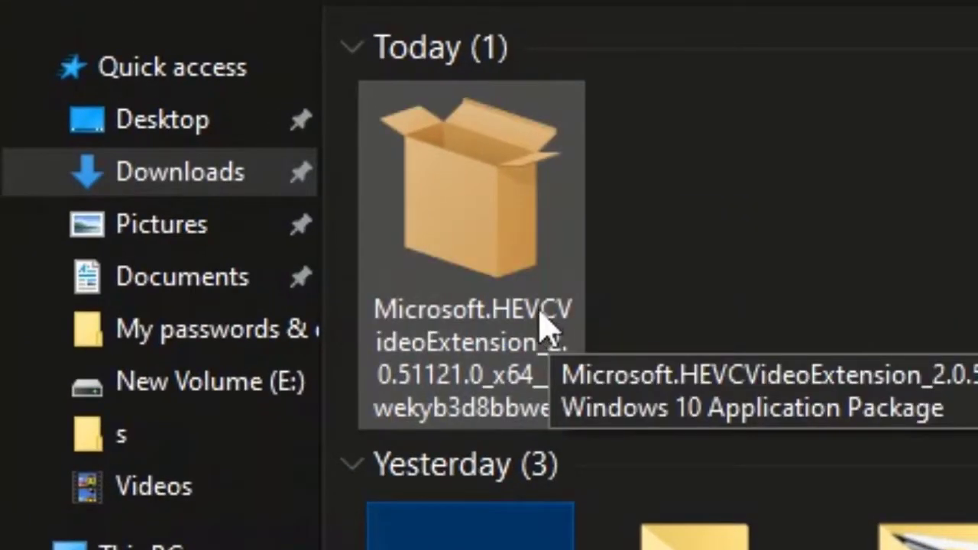
double_click(497, 243)
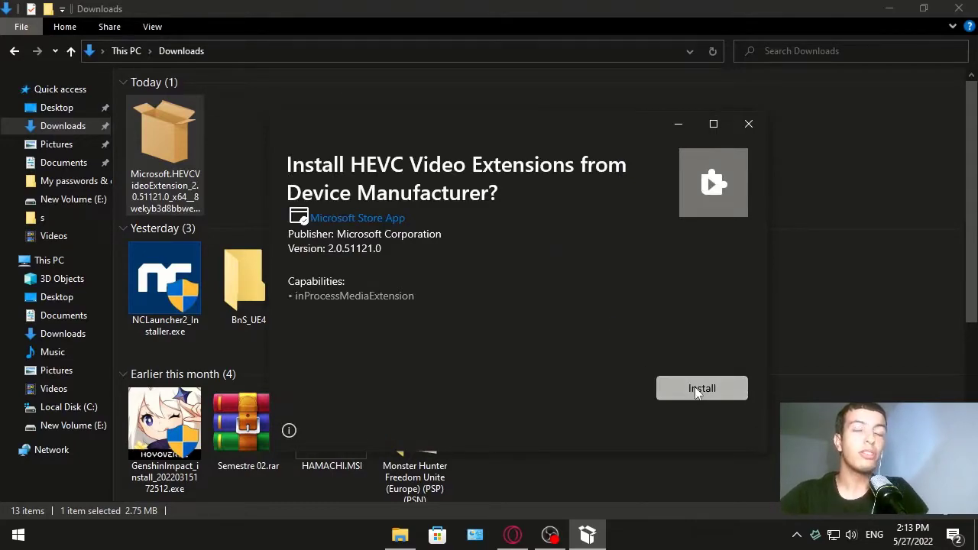
left_click(689, 389)
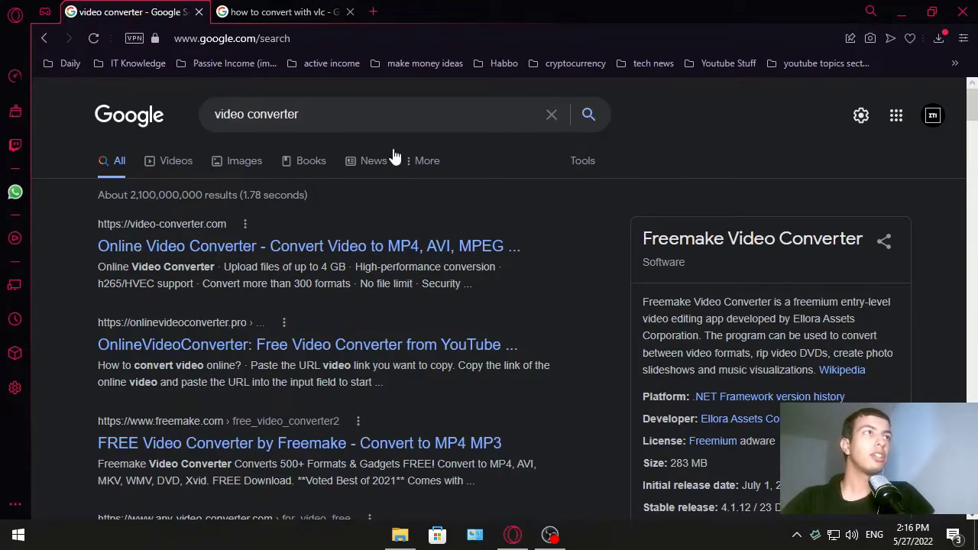
Step: Review the Google results for "video converter" and "how to convert with vlc" in the browser
triple_click(313, 115)
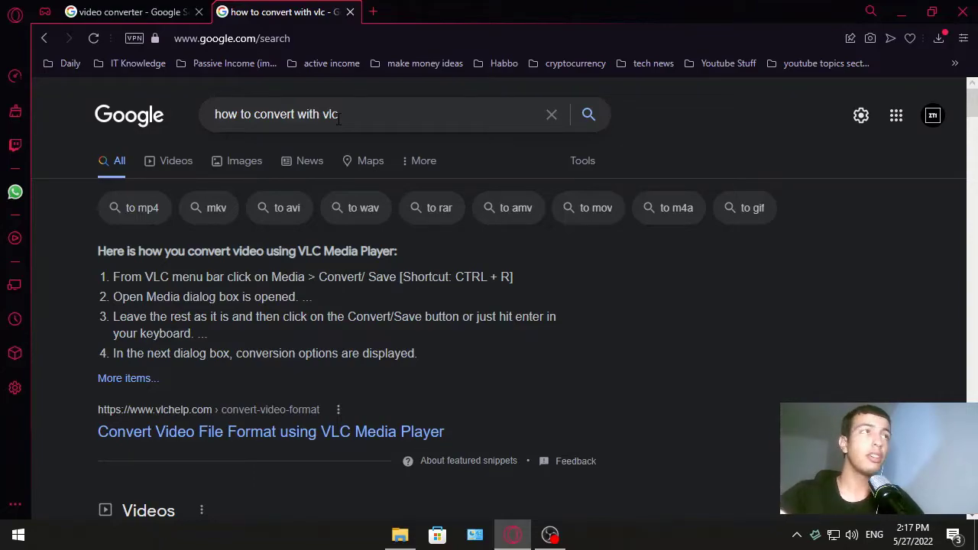
left_click_drag(382, 114, 352, 119)
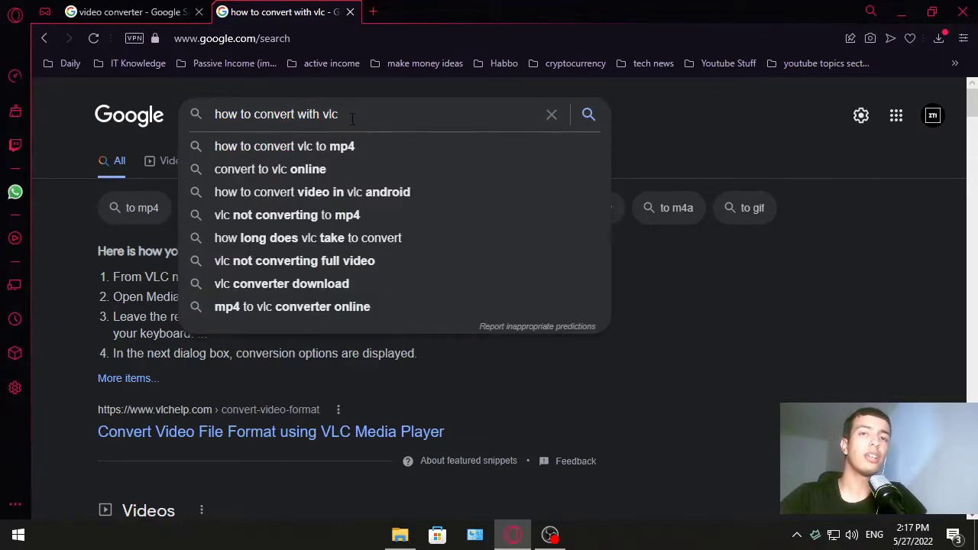
left_click(625, 273)
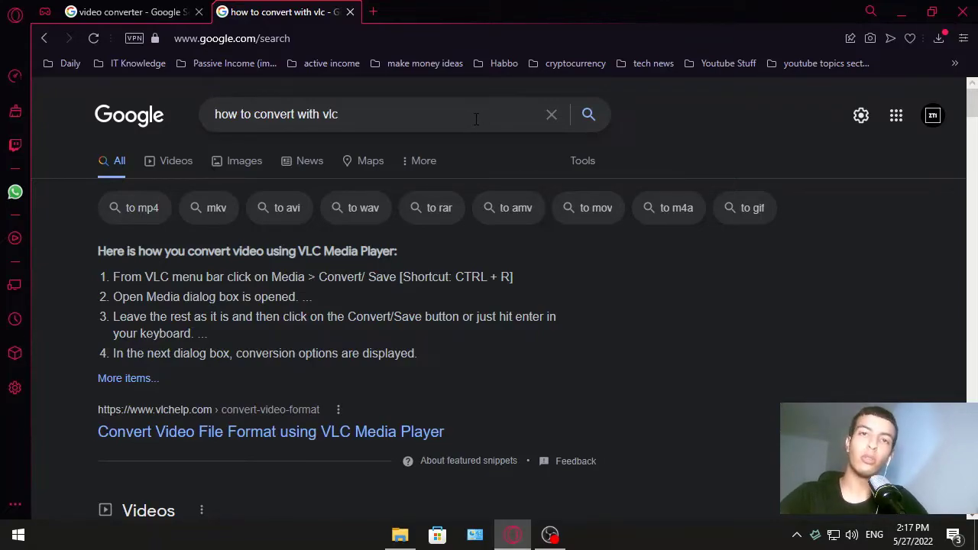
left_click(131, 11)
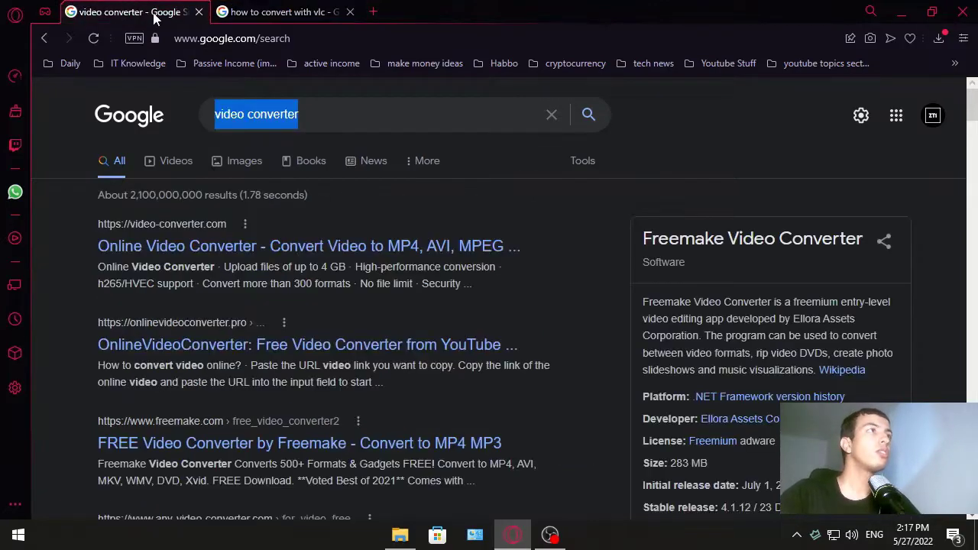